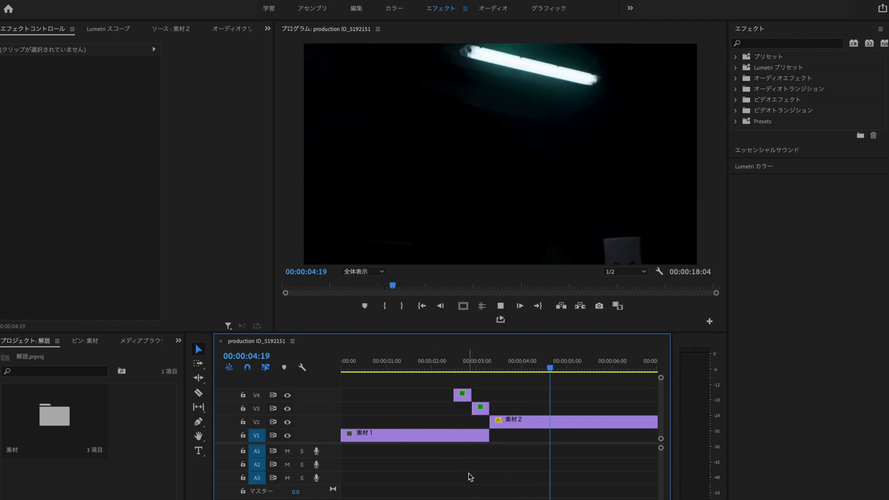
- Stop playback at 00:00:02:19 and inspect the V4 copy's 70% bottom crop and SHAKE transform
click(461, 359)
click(463, 394)
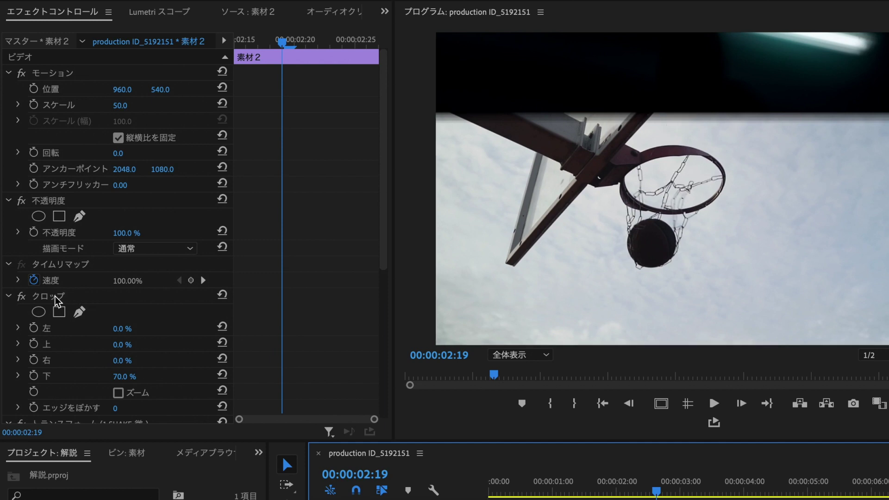
click(54, 296)
scroll(60, 302, down, 1)
scroll(60, 302, down, 2)
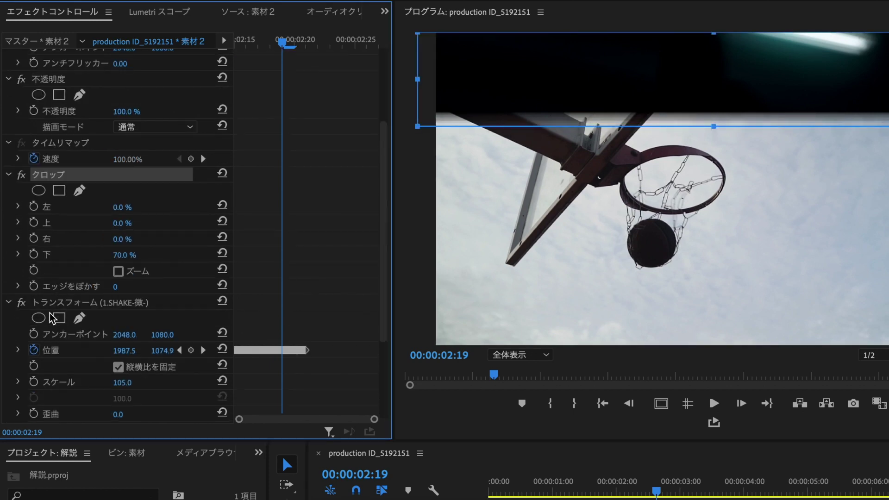
click(60, 302)
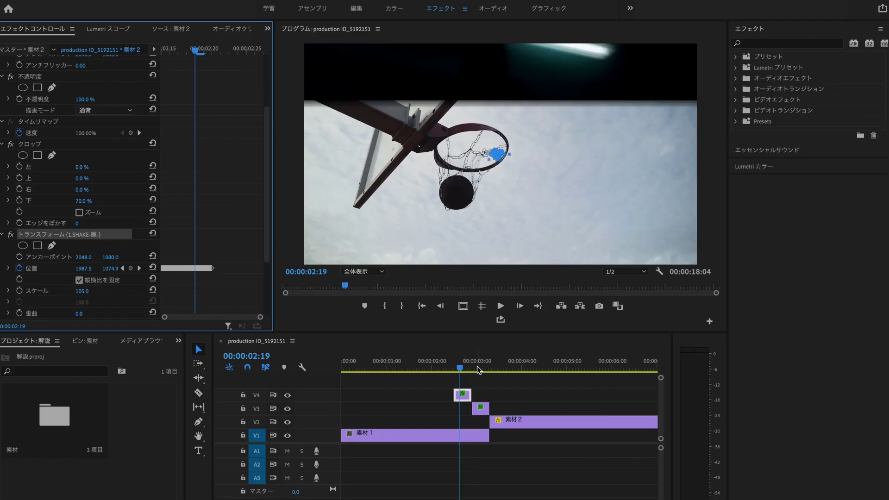
- Inspect the V3 copy's 30% bottom crop and SHAKE transform settings at 00:00:02:29
click(475, 369)
click(483, 411)
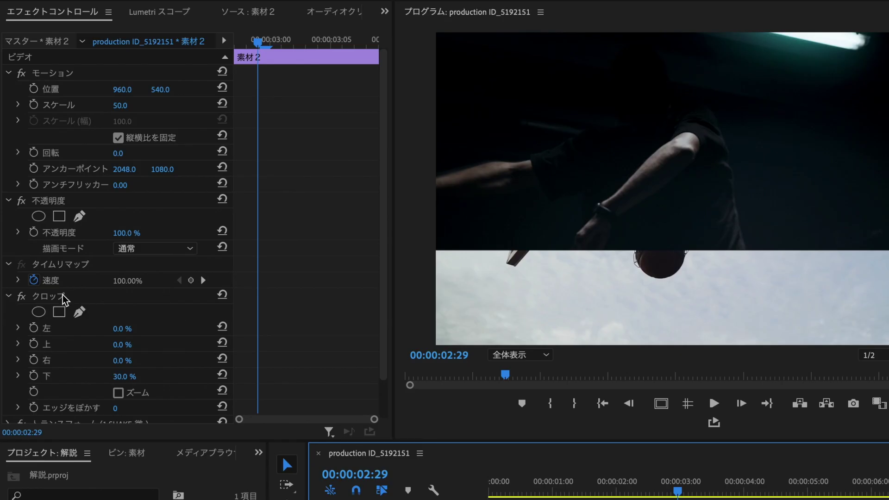
click(41, 231)
scroll(42, 232, down, 2)
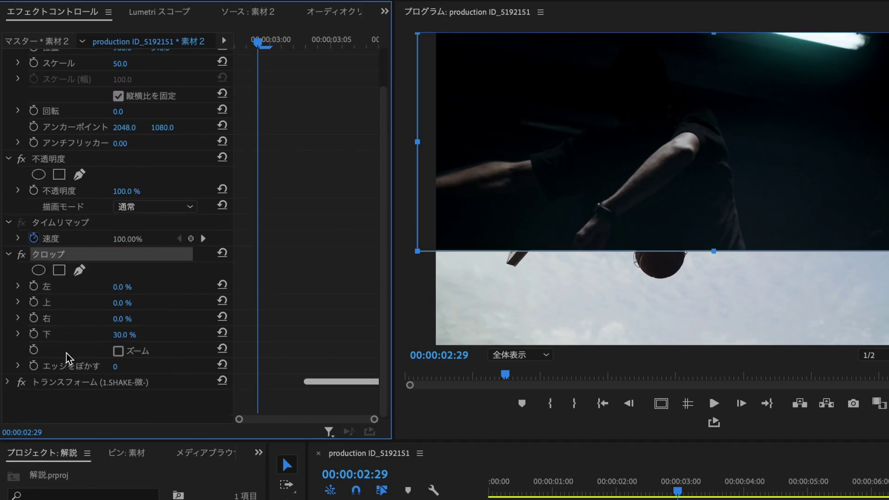
click(70, 382)
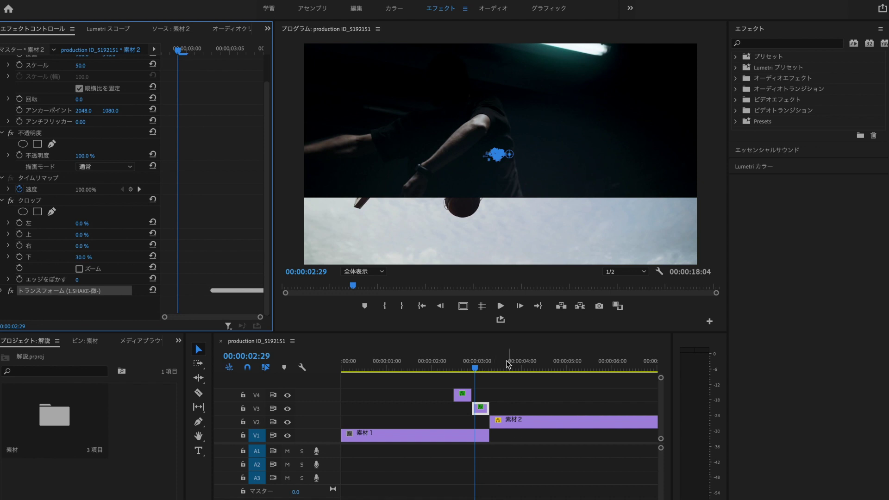
- Select the main 素材2 clip on V2 at 00:00:03:14, then deselect and zoom the timeline out
click(497, 364)
click(506, 425)
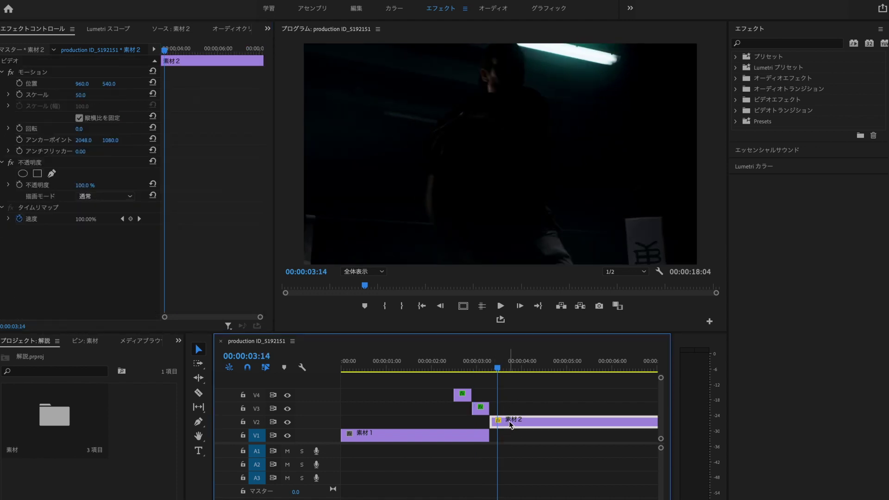
click(521, 410)
key(minus)
- Move the second 素材2 clip up from V1 onto V2
drag(490, 422, 518, 444)
click(488, 416)
scroll(492, 422, up, 3)
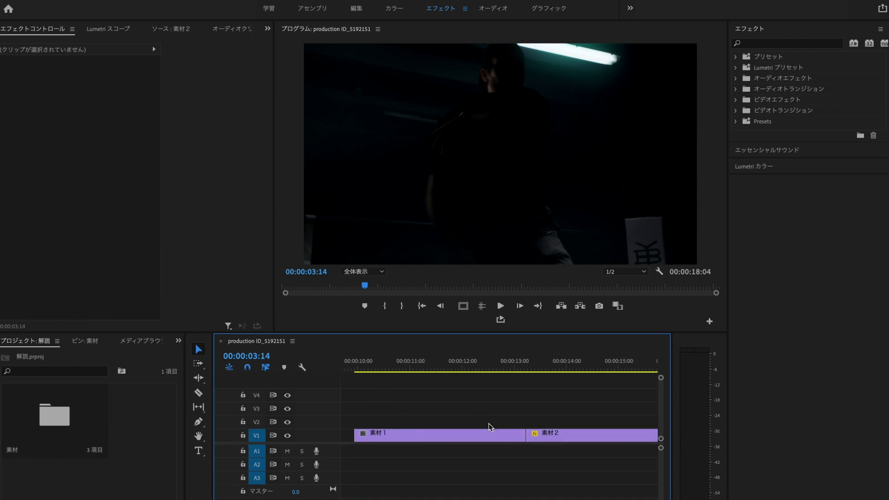
click(561, 432)
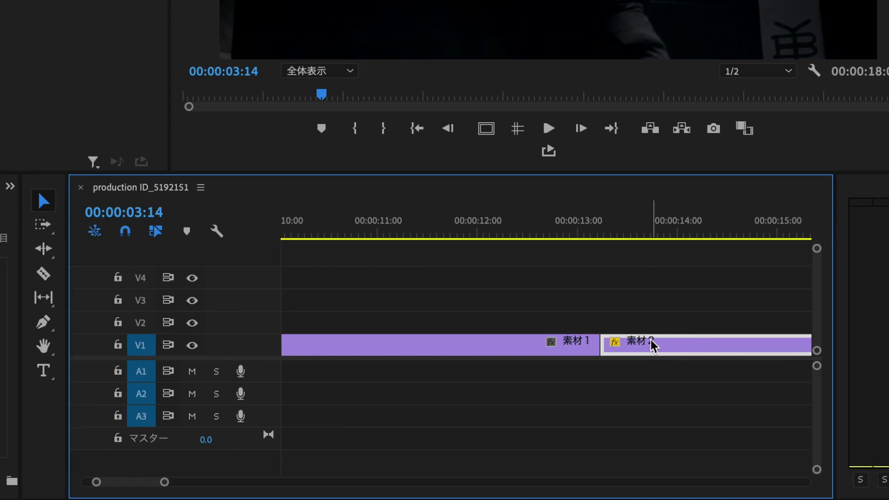
mouse_move(652, 345)
mouse_down()
mouse_move(653, 328)
mouse_move(546, 330)
mouse_up()
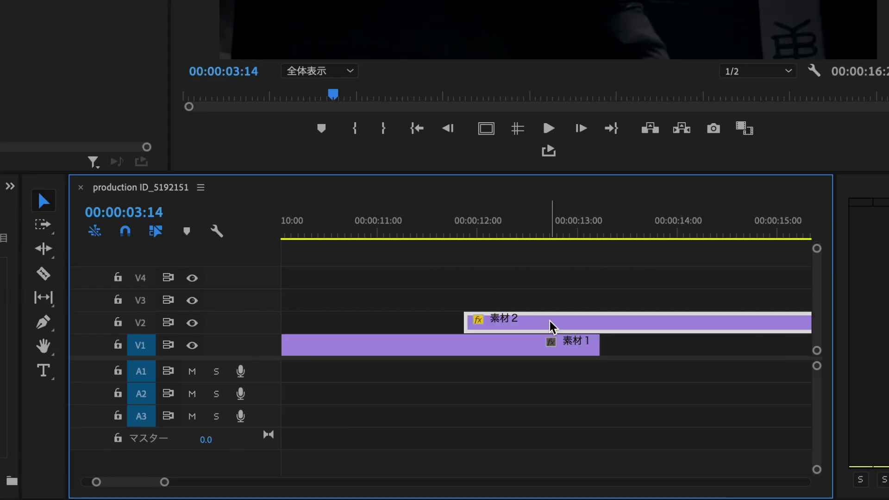
scroll(551, 326, down, 5)
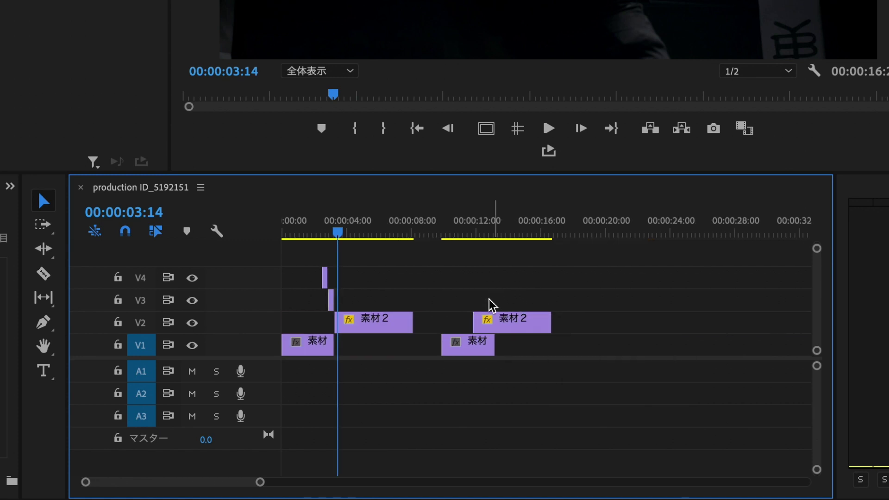
scroll(490, 301, up, 3)
- Alt-drag 素材2 into stacked copies on V3 and V4, then park the playhead at 00:00:11:26
click(495, 325)
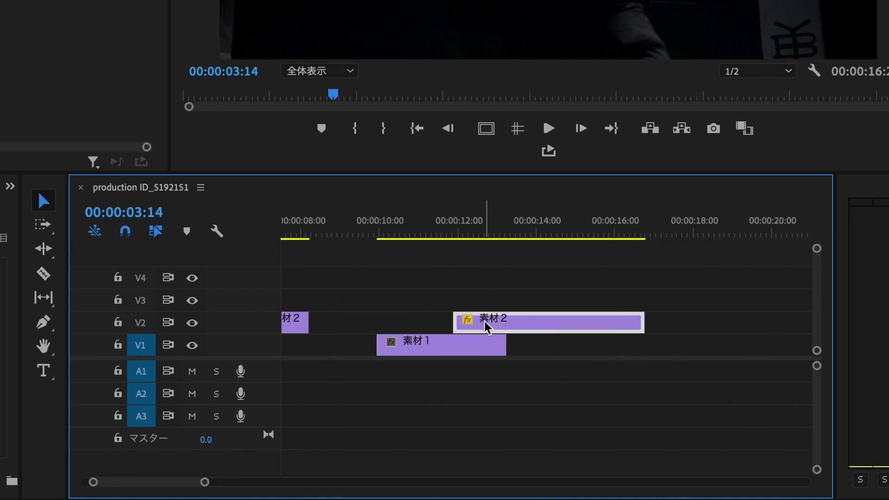
alt+drag(484, 314, 500, 283)
click(439, 299)
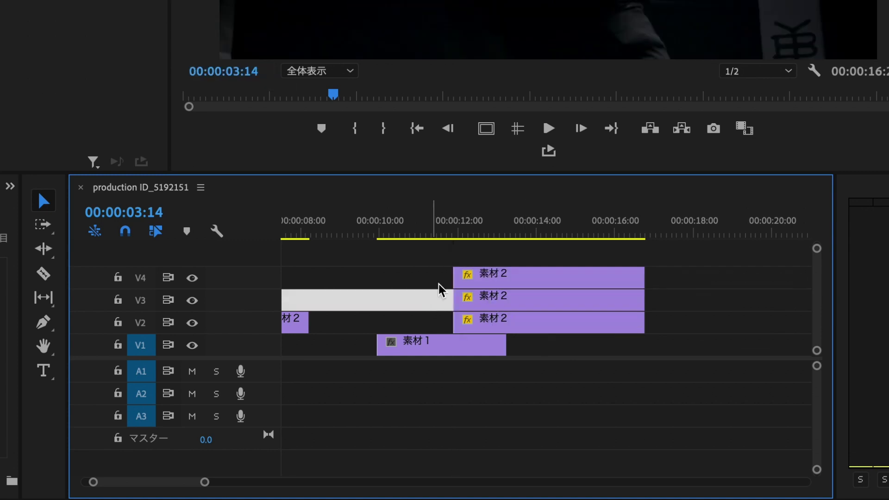
click(459, 229)
scroll(458, 251, up, 2)
scroll(457, 251, up, 1)
drag(452, 234, 446, 239)
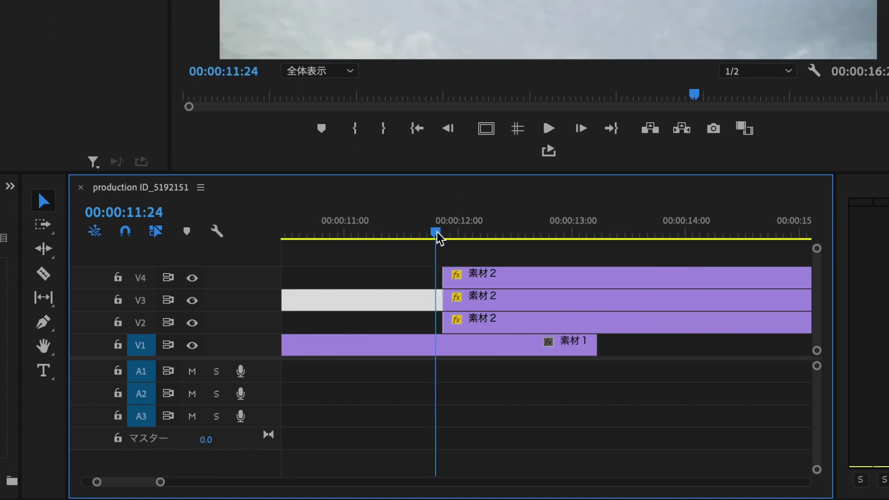
- Cut the V4 copy at 00:00:12:08 and delete the part after the cut
key(Right)
key(Right)
key(Right)
key(Right)
key(Right)
key(Right)
key(Right)
key(Right)
key(Right)
key(Right)
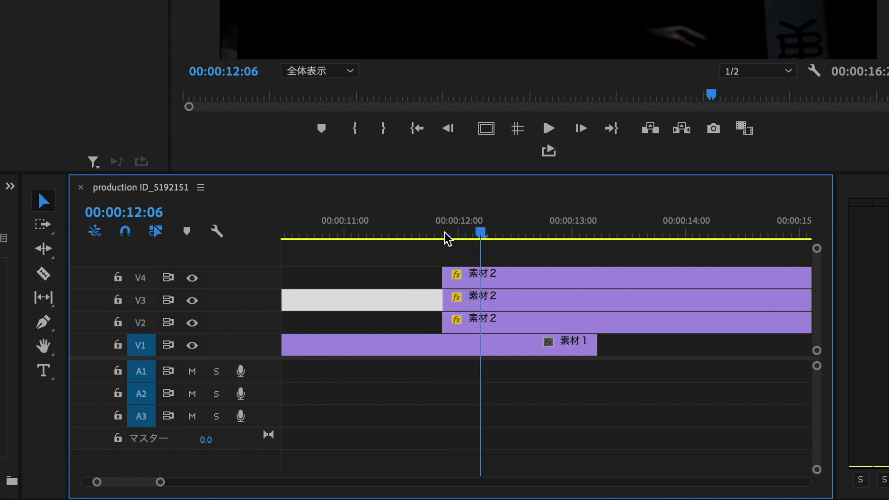
key(Right)
key(Right)
key(c)
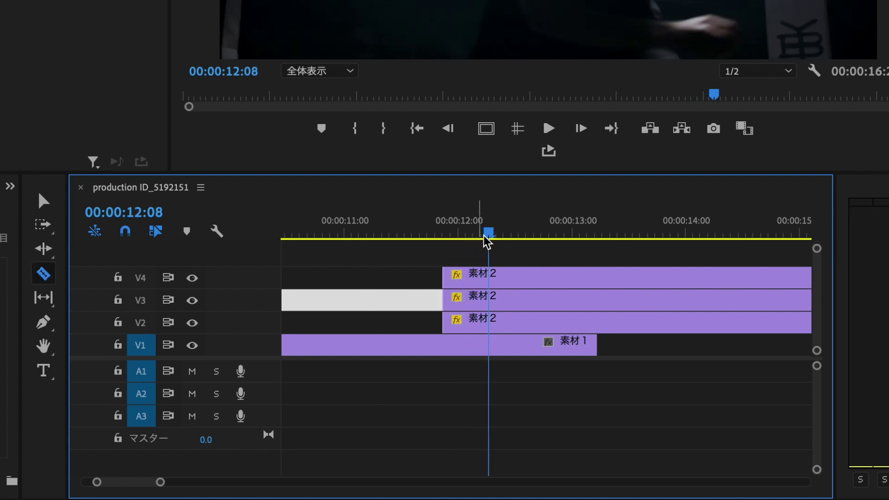
click(490, 276)
key(v)
click(533, 276)
key(Delete)
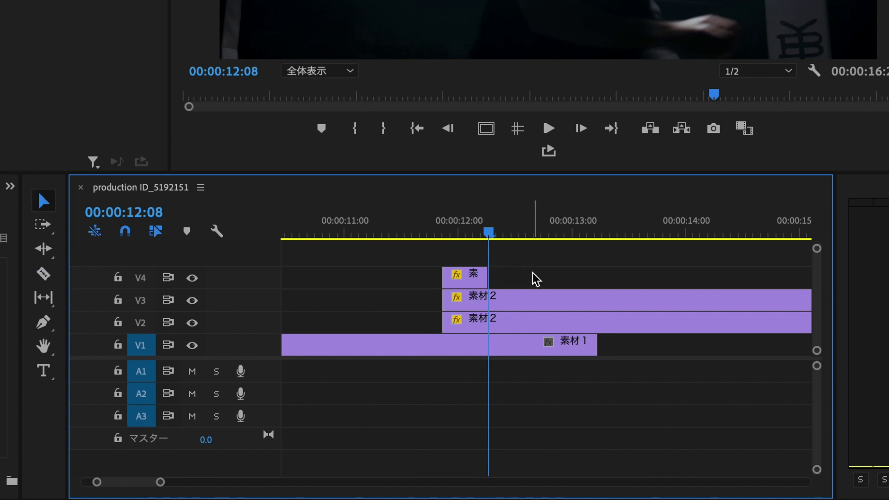
- Trim the V3 copy to start at the V4 cut and cut it off at 00:00:12:20
click(500, 304)
drag(443, 297, 485, 297)
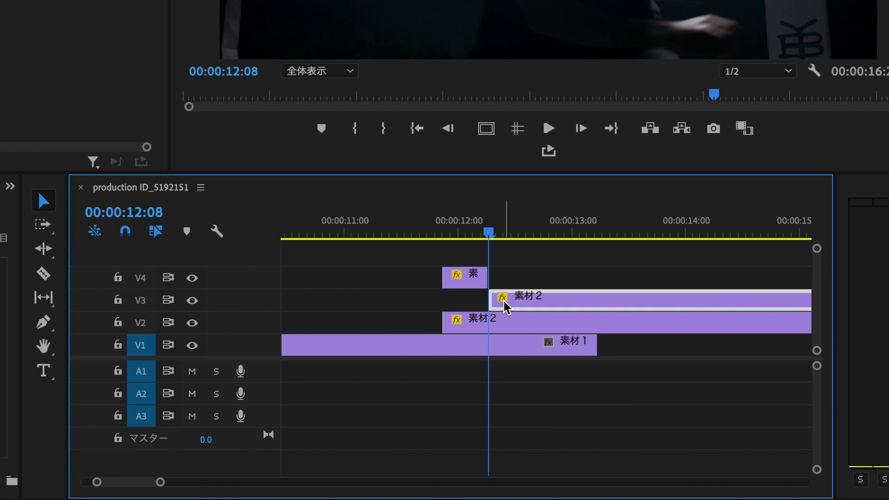
key(space)
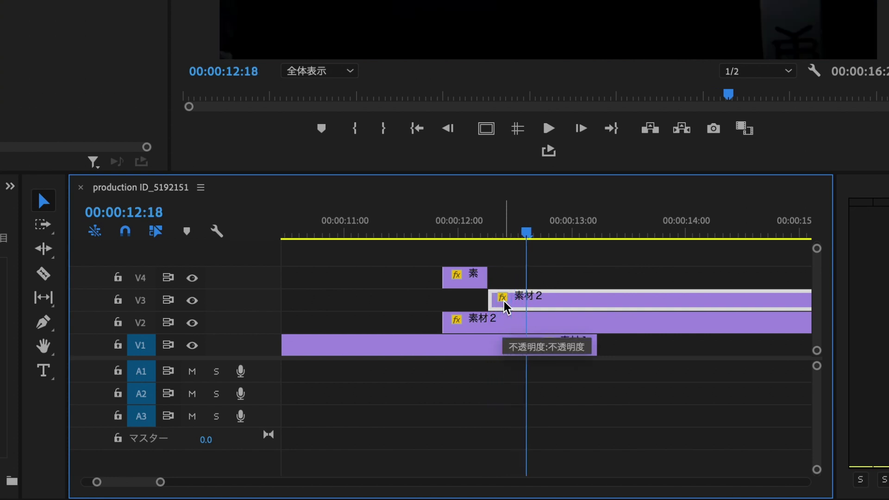
key(c)
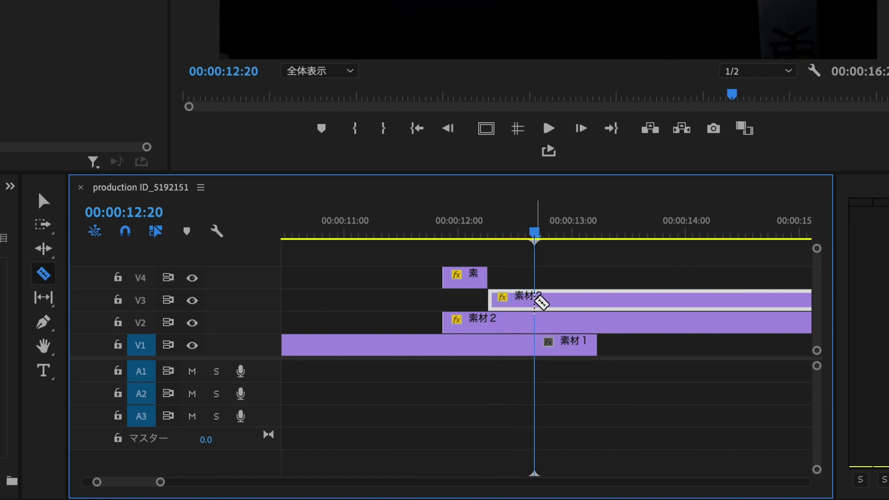
click(535, 298)
key(v)
click(551, 303)
key(Delete)
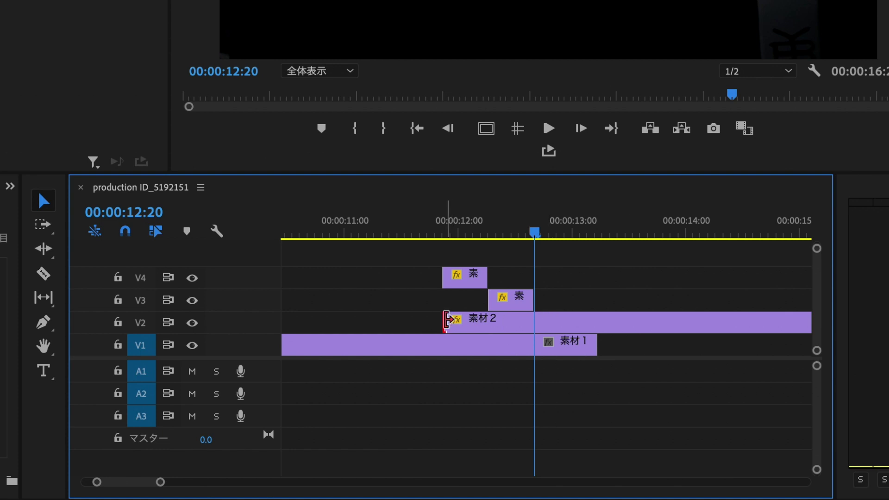
- Trim V2's 素材2 to start at 00:00:12:20 and end 素材1 at that same point
drag(454, 325, 535, 322)
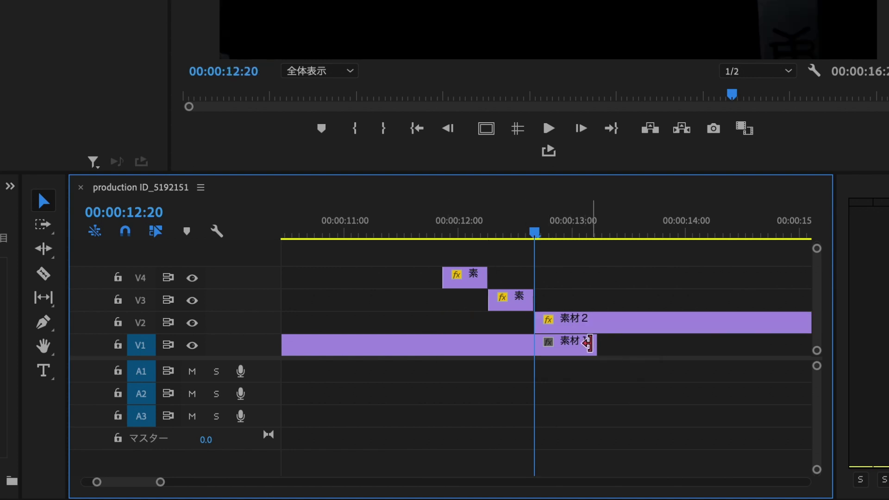
drag(587, 344, 533, 353)
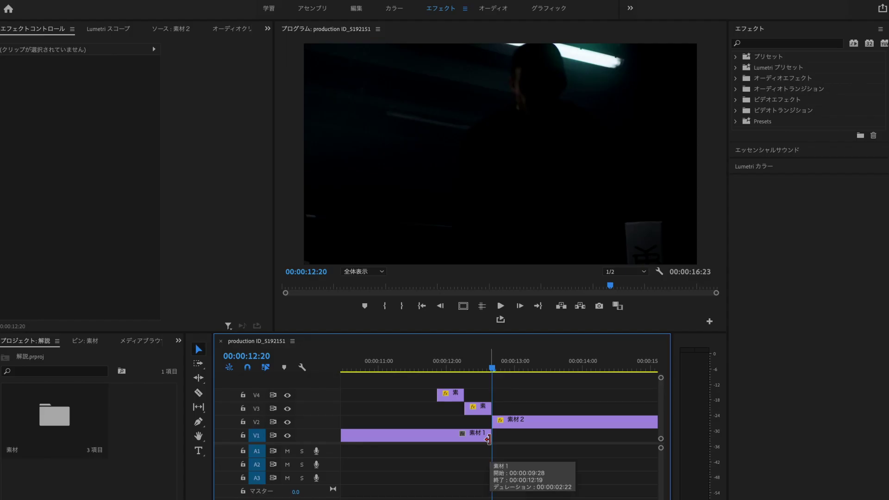
drag(529, 353, 490, 435)
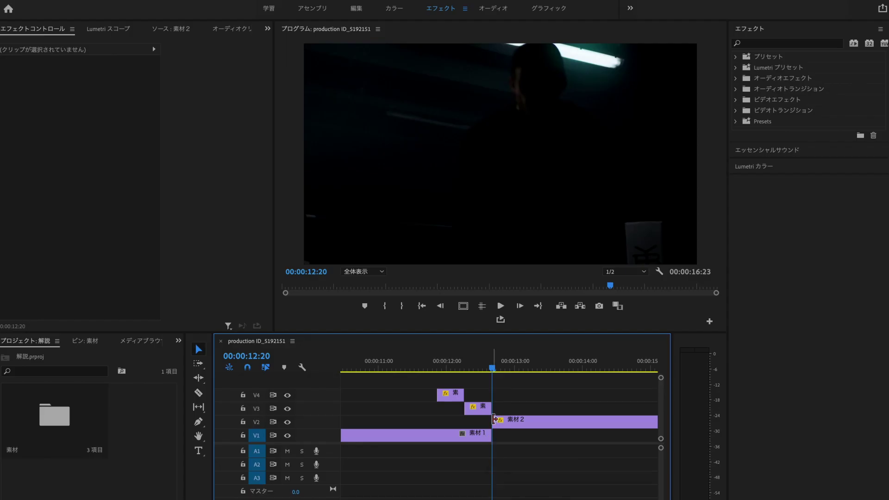
- Apply the Crop effect to the V4 素材2 copy and set its bottom crop to 70%
scroll(423, 392, up, 1)
scroll(422, 392, up, 1)
scroll(421, 392, up, 1)
click(447, 369)
click(449, 398)
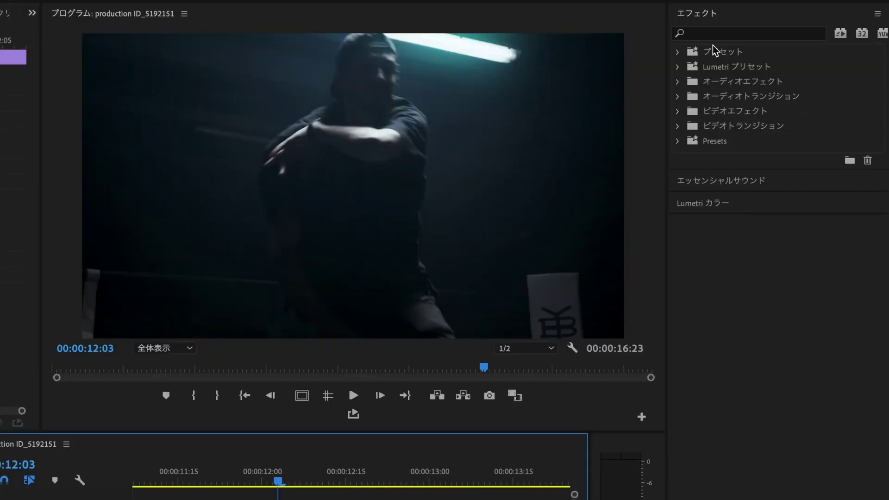
click(714, 34)
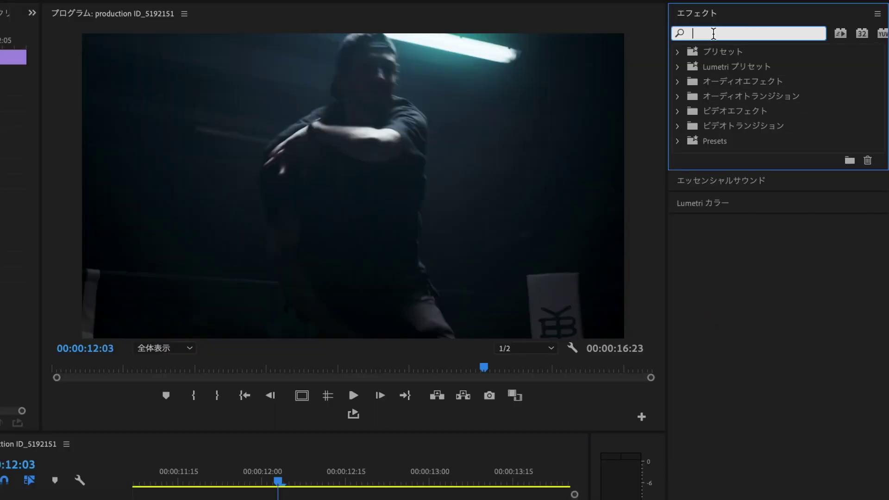
text(クロッpu)
key(Return)
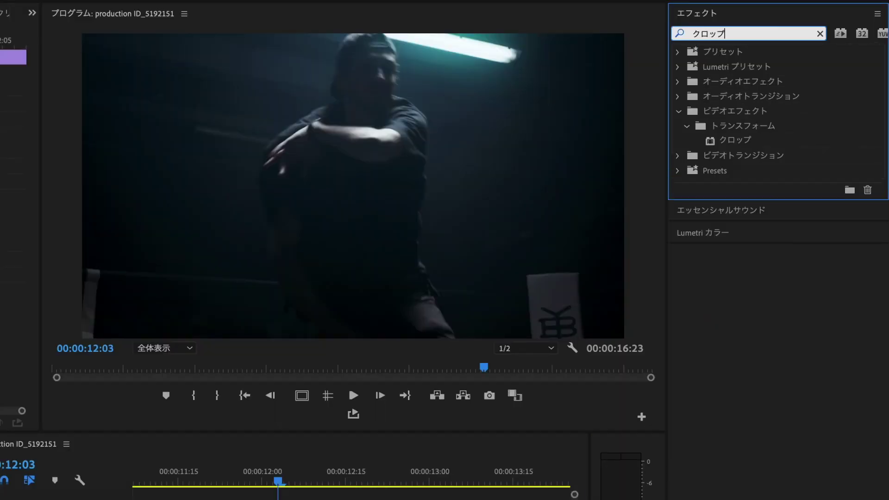
mouse_move(733, 140)
mouse_down()
mouse_move(452, 402)
mouse_move(443, 395)
mouse_up()
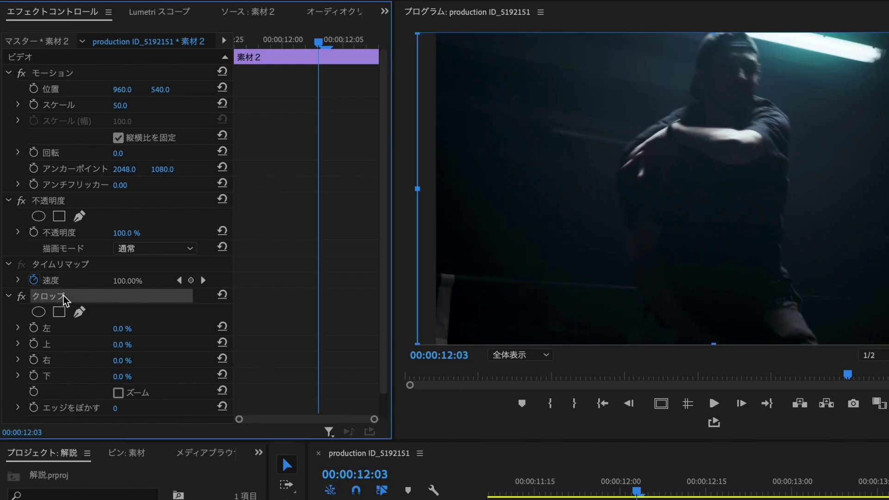
scroll(65, 300, down, 1)
drag(112, 355, 145, 354)
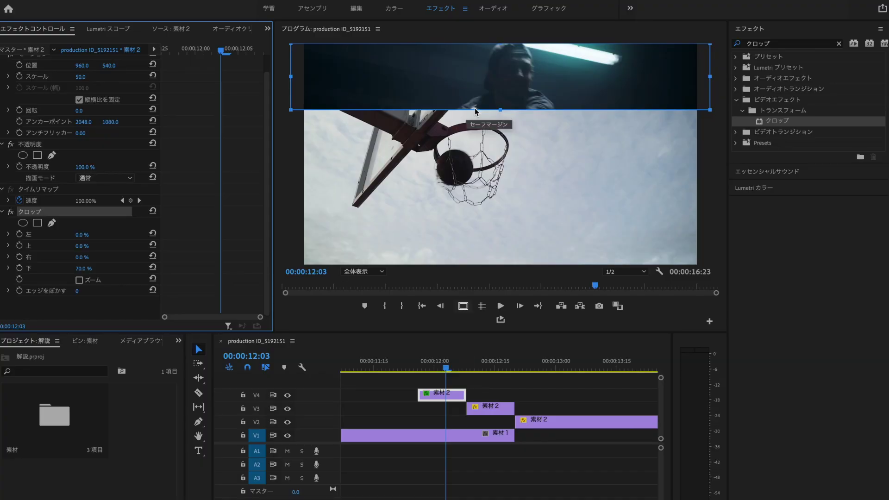
click(486, 385)
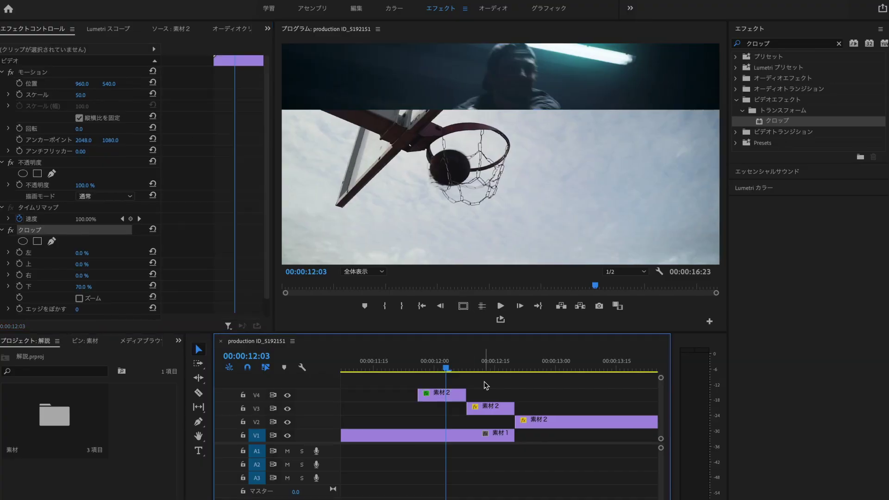
- Give the V3 copy a Crop effect with 30% bottom crop and scrub to preview the staggered strips
click(475, 368)
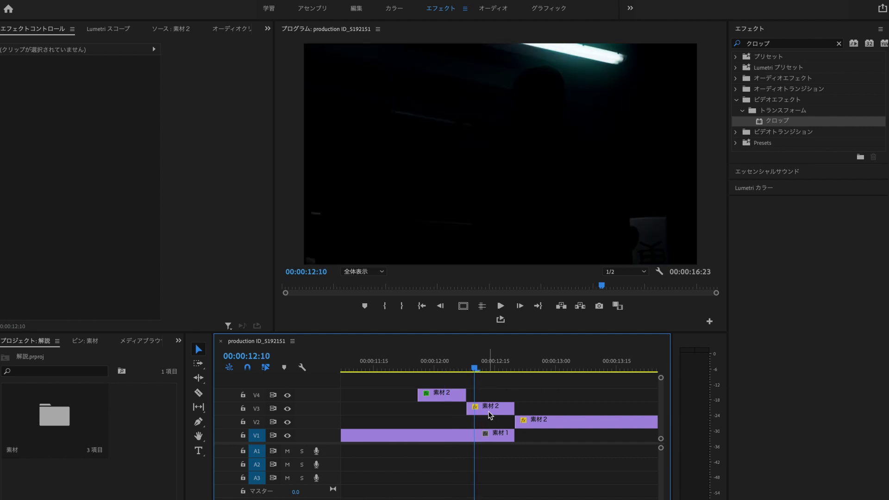
click(490, 415)
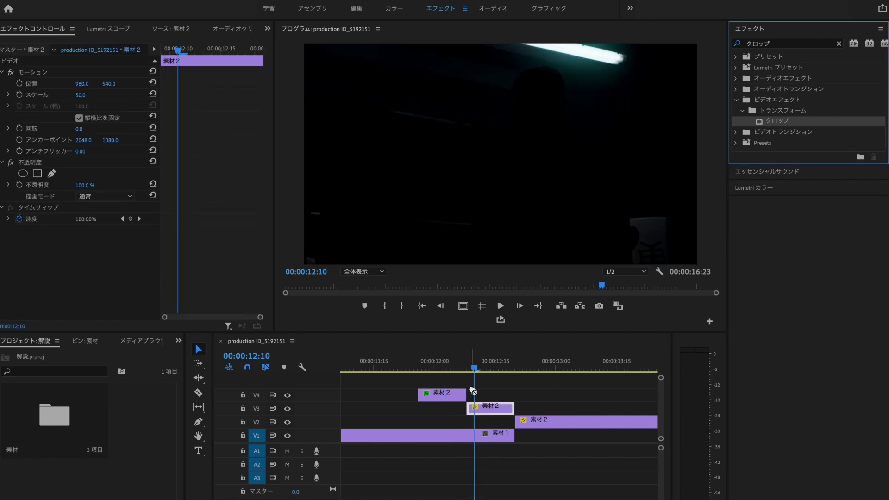
drag(770, 123, 484, 409)
mouse_move(122, 377)
mouse_down()
mouse_move(153, 376)
mouse_move(135, 378)
mouse_up()
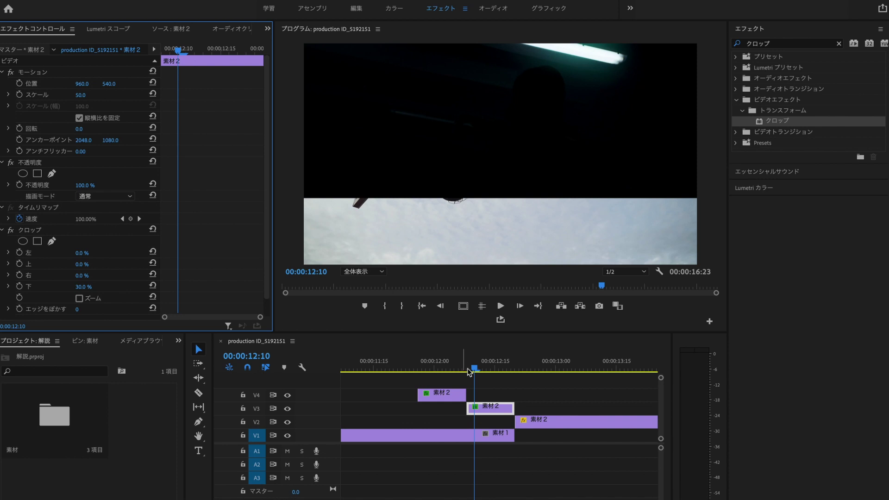
mouse_move(475, 370)
mouse_down()
mouse_move(517, 372)
mouse_move(434, 371)
mouse_move(538, 368)
mouse_up()
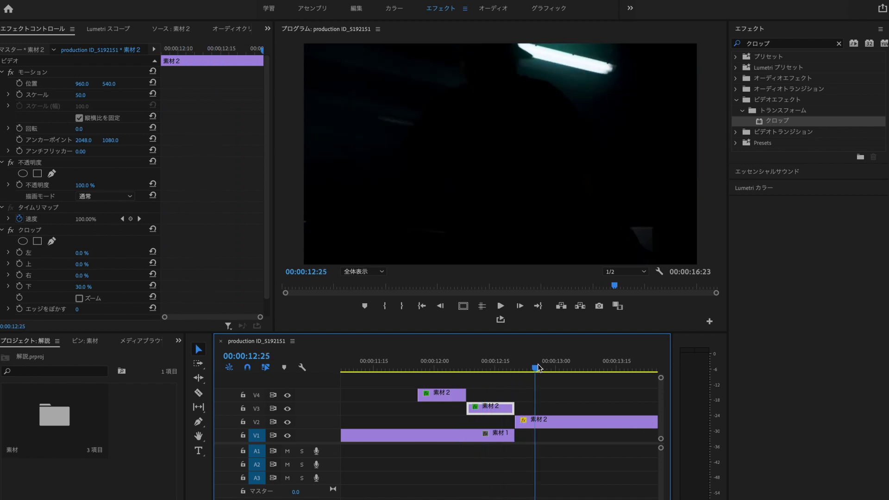
drag(538, 368, 418, 368)
click(424, 395)
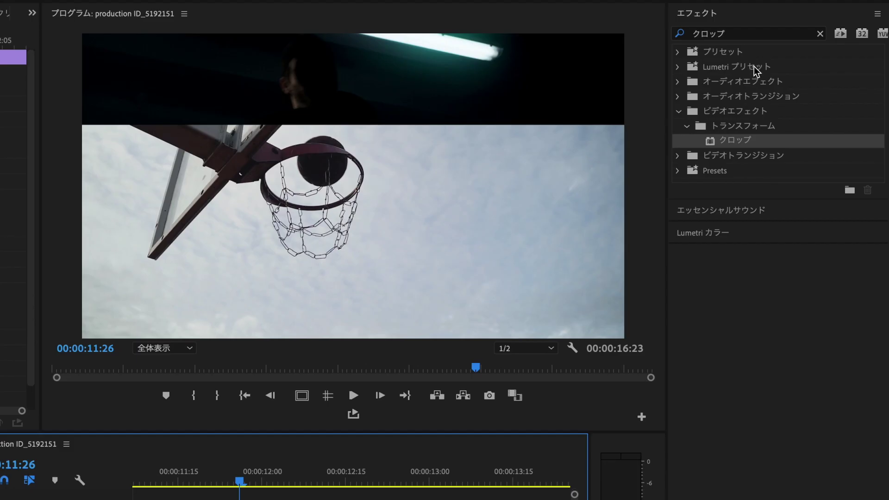
- Clear the Effects search and import the SHAKE_kyohei.prfpset preset via プリセットを読み込み
click(774, 42)
click(738, 33)
key(BackSpace)
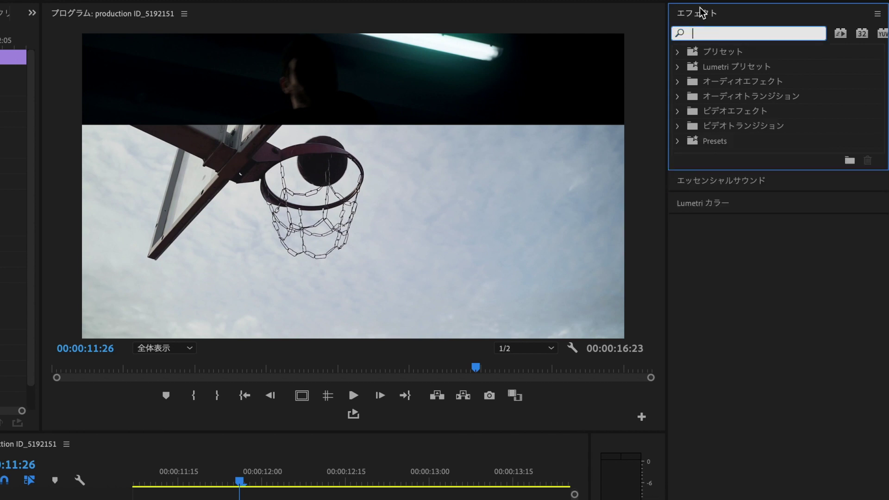
click(878, 14)
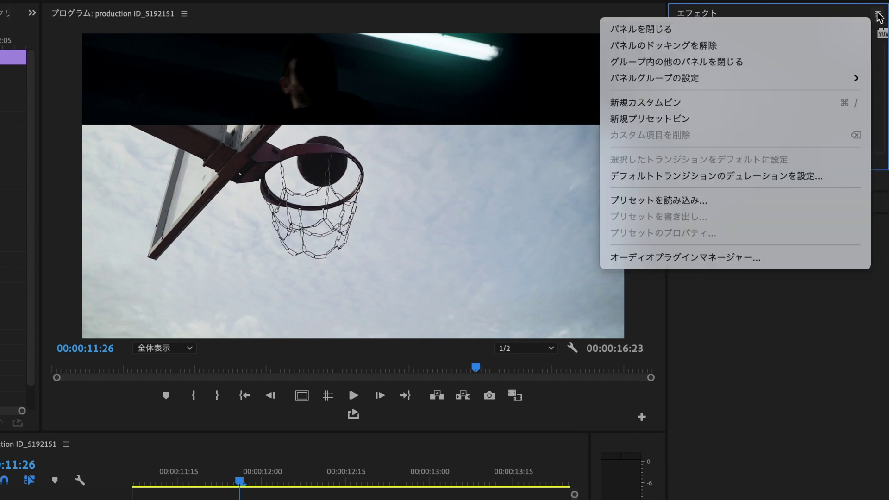
click(701, 202)
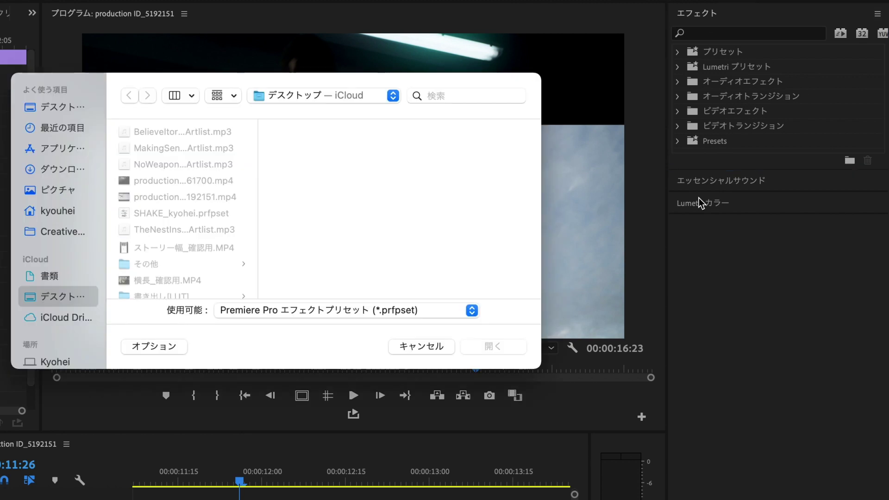
click(224, 214)
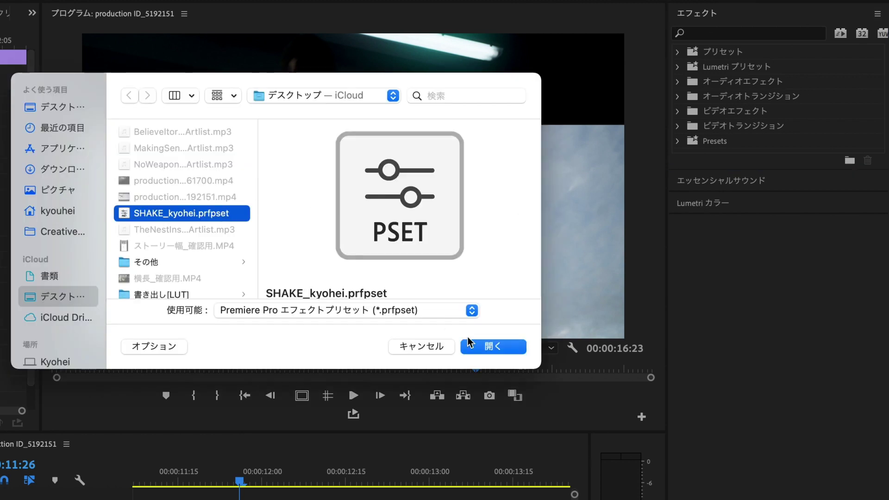
click(489, 352)
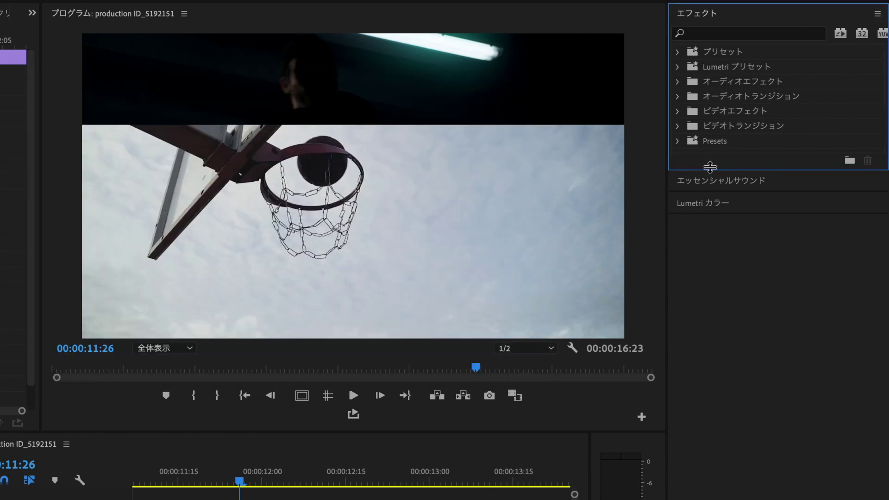
- Drag 1.SHAKE-微- from Presets > SHAKE EFFECTS > SHAKE onto the V4 素材2 clip
click(678, 141)
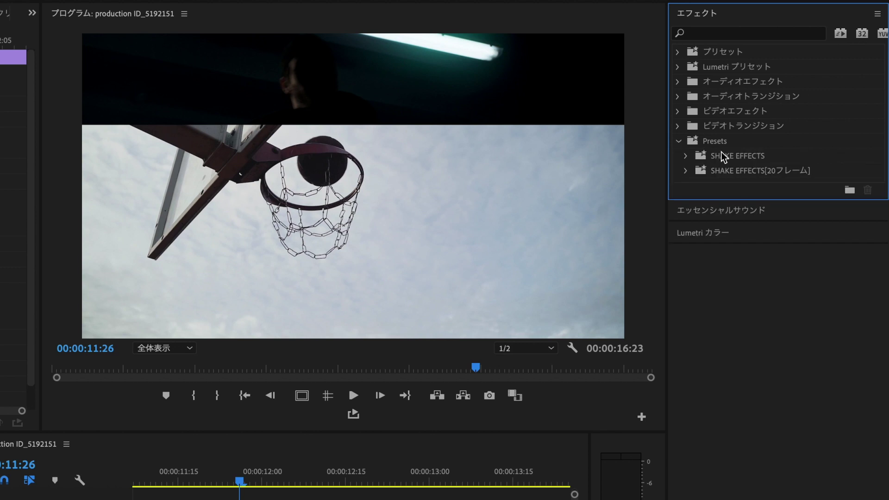
click(726, 158)
click(687, 157)
click(721, 171)
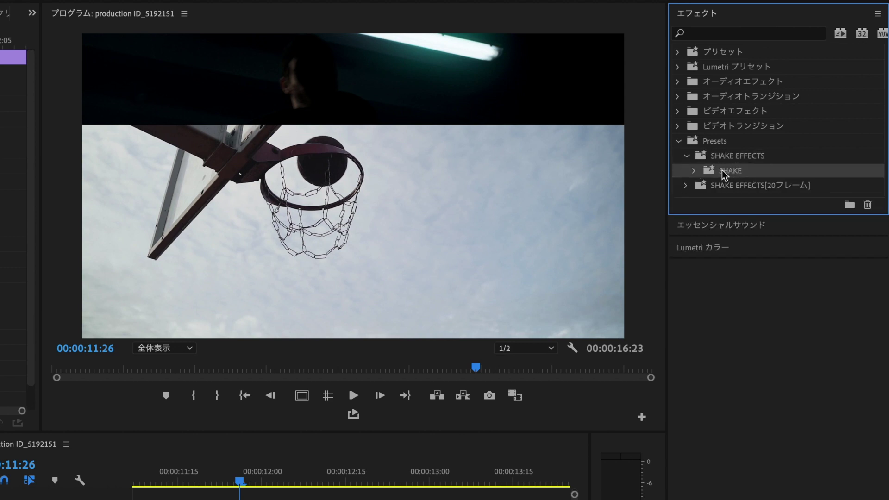
click(696, 169)
click(746, 186)
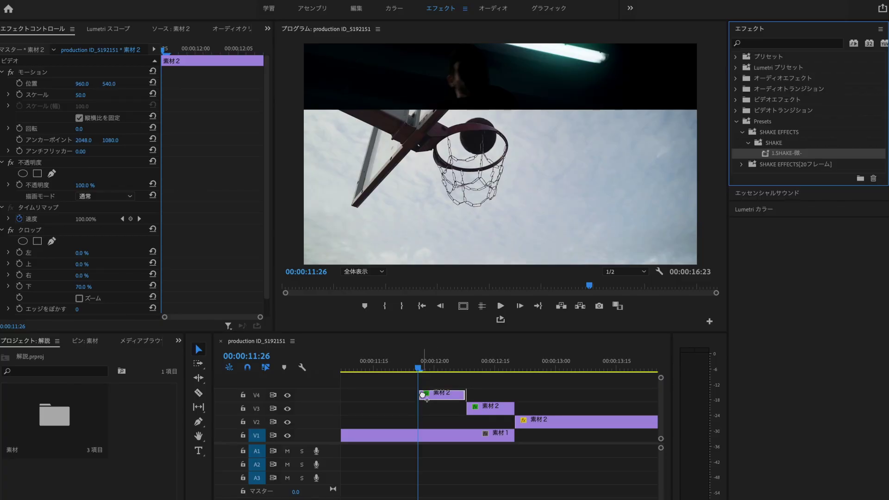
drag(751, 188, 424, 395)
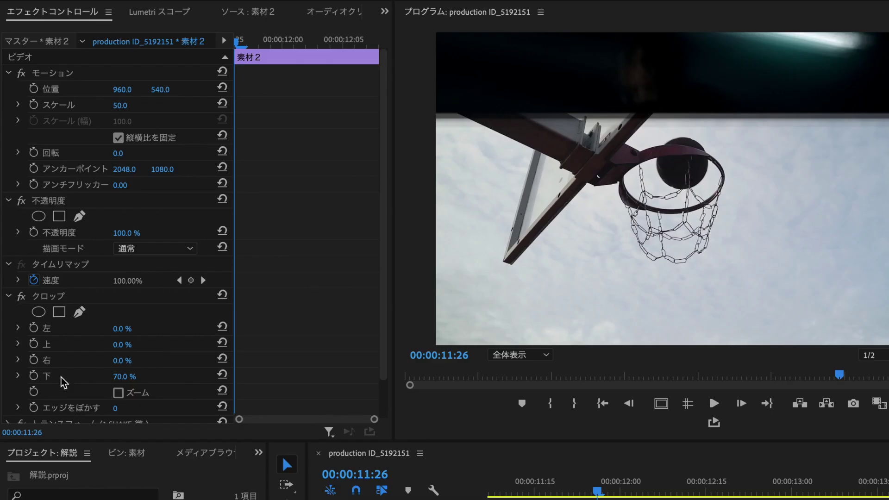
- Toggle the V4 copy's shake Transform off and back on to compare
scroll(40, 291, down, 2)
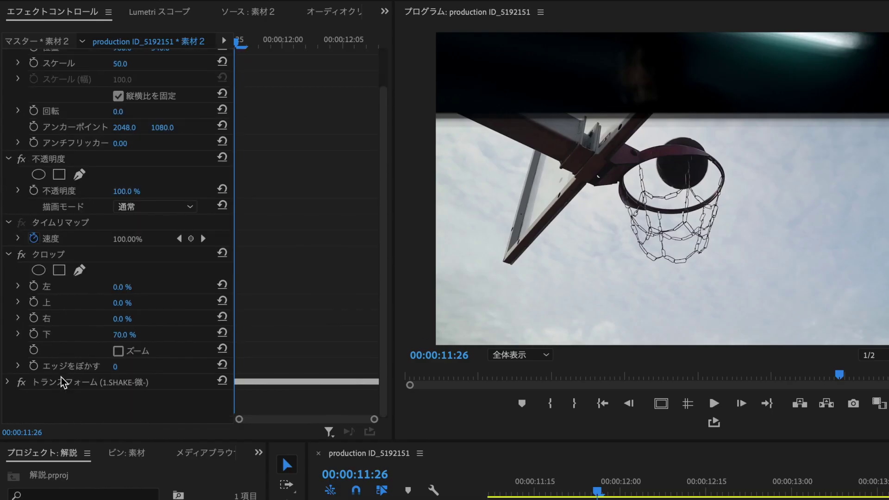
click(22, 383)
click(22, 383)
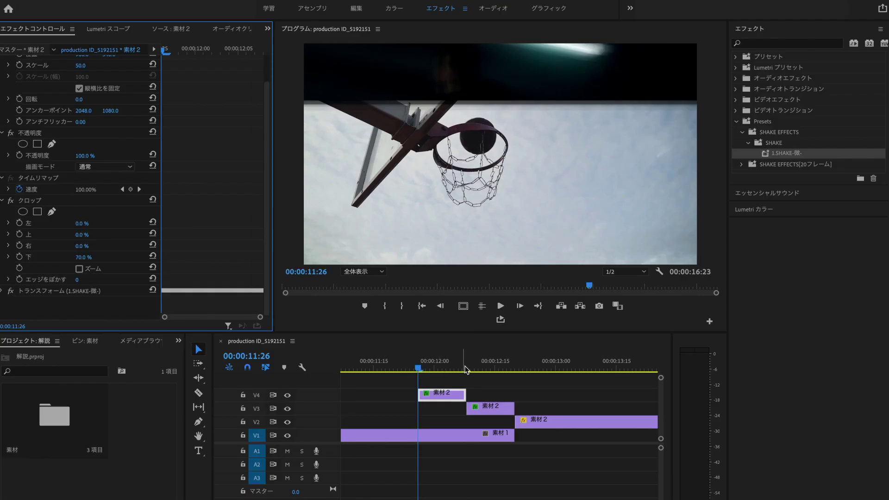
- Apply 1.SHAKE-微- to the V3 copy and preview the shake between 12:08 and 12:20
click(466, 369)
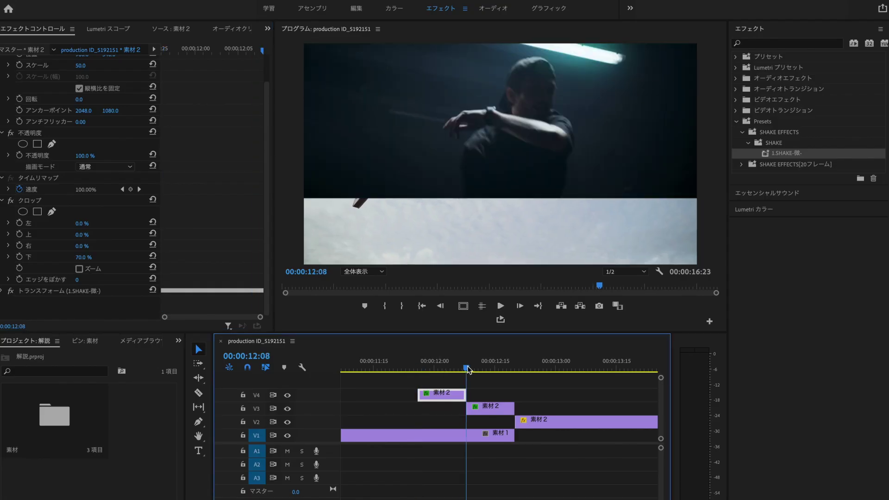
click(766, 153)
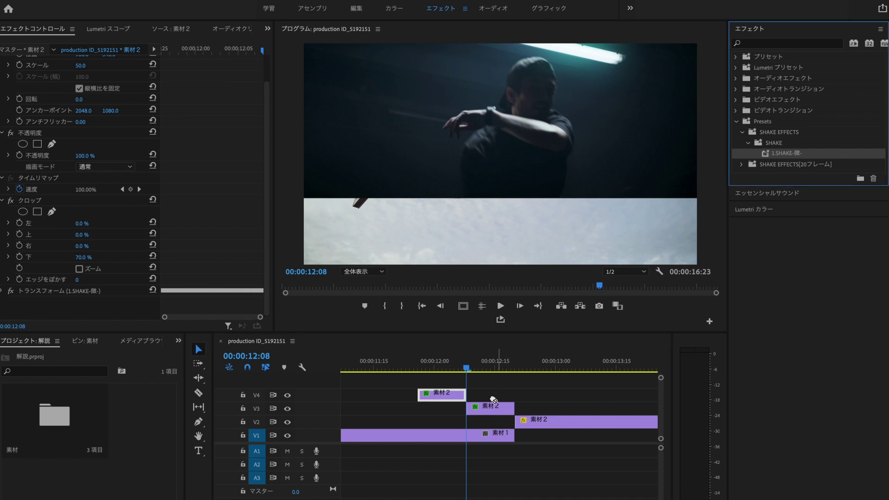
drag(493, 400, 482, 408)
mouse_move(483, 360)
mouse_down()
mouse_move(516, 362)
mouse_move(444, 369)
mouse_up()
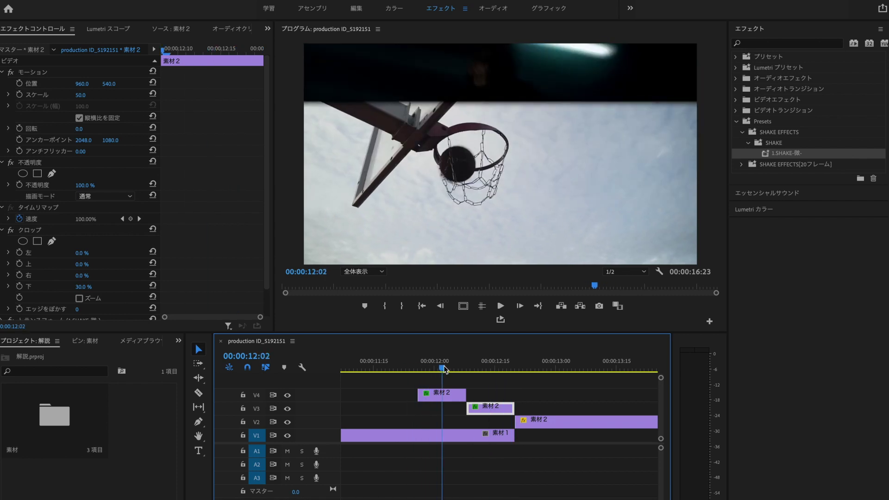
- Inspect the V4 copy's shake Position keyframes, comparing frames 00:00:12:03 and 12:04
drag(445, 369, 448, 370)
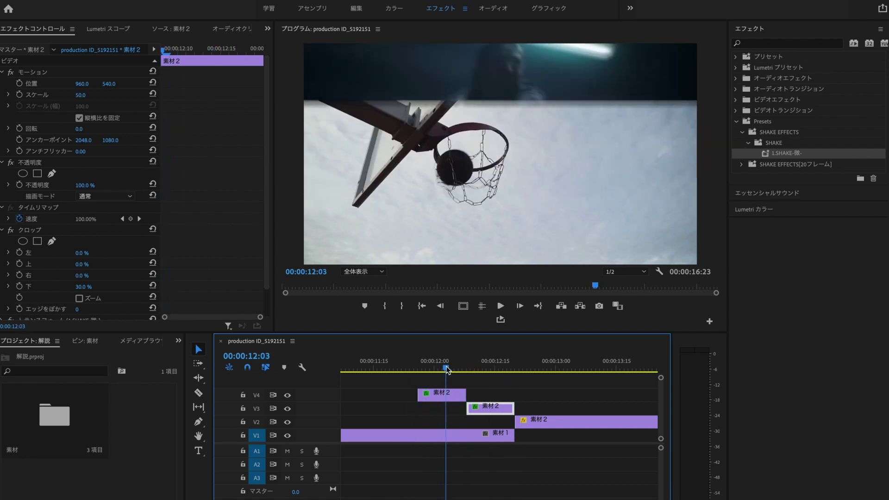
click(449, 392)
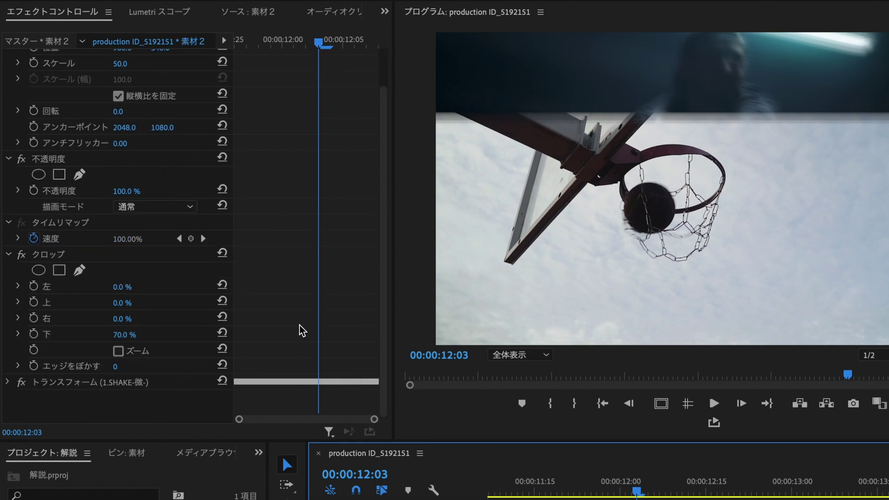
scroll(216, 189, down, 5)
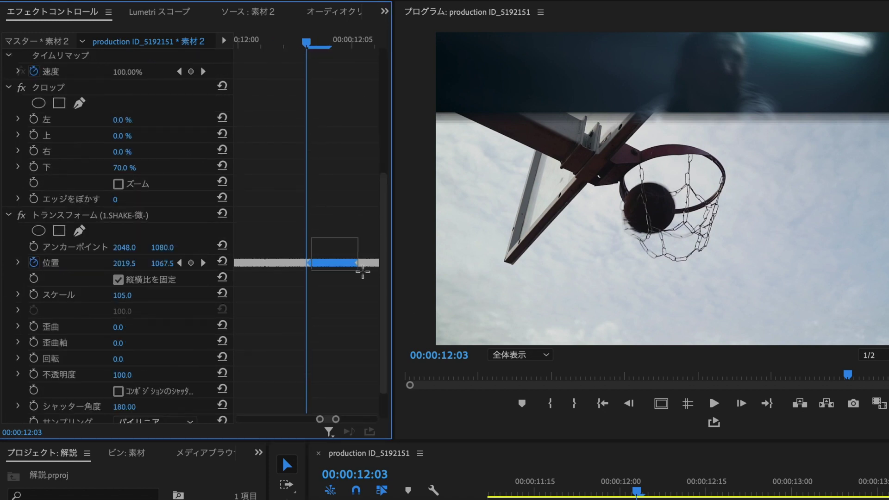
scroll(356, 259, down, 2)
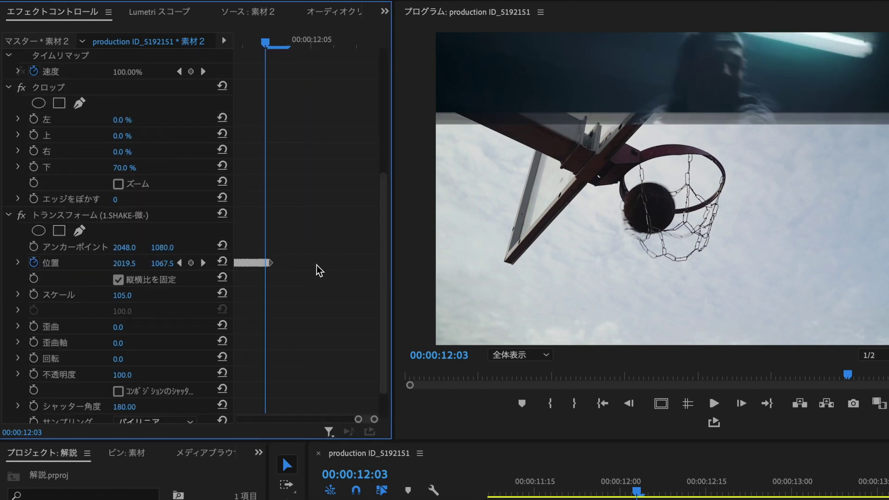
drag(363, 419, 331, 419)
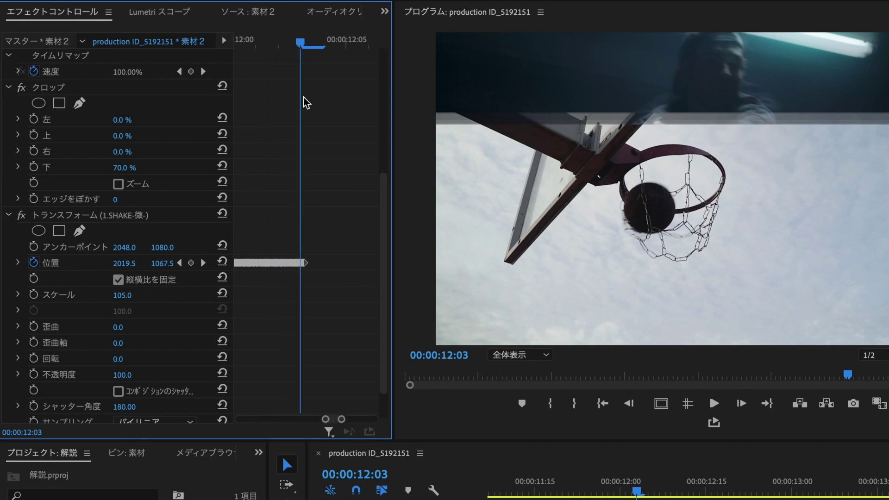
drag(301, 48, 326, 49)
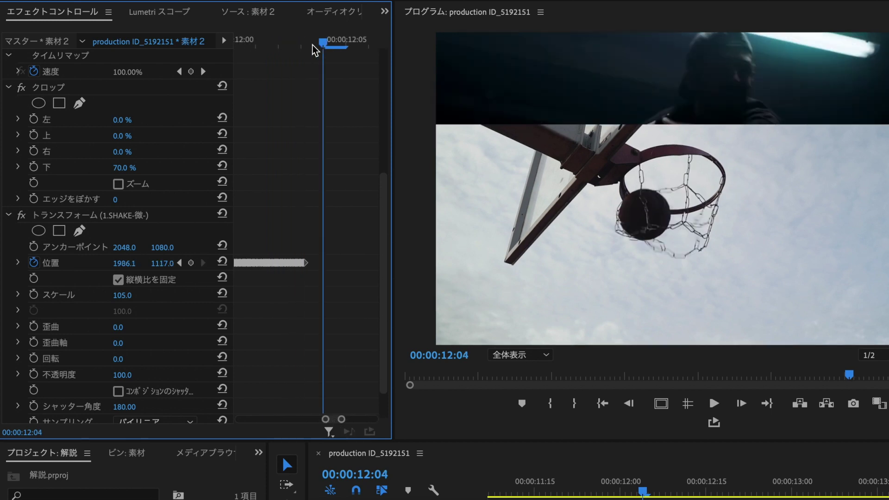
drag(328, 50, 327, 47)
drag(463, 369, 461, 368)
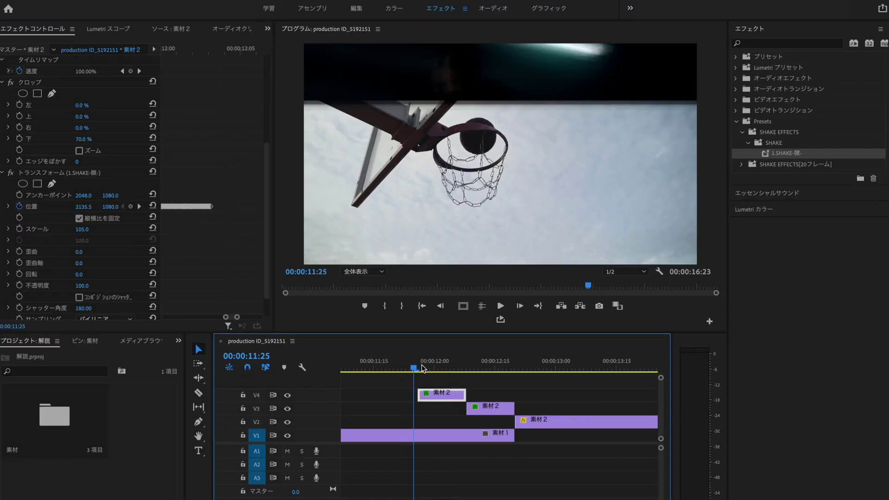
key(space)
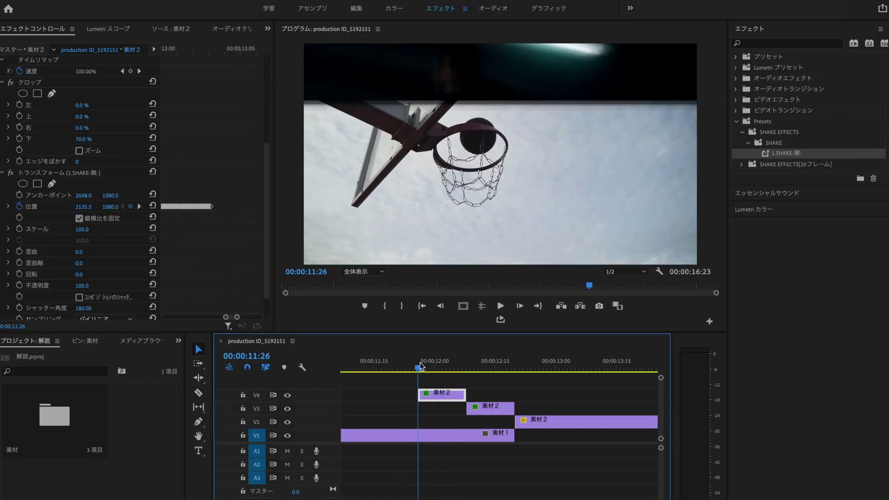
click(421, 367)
key(space)
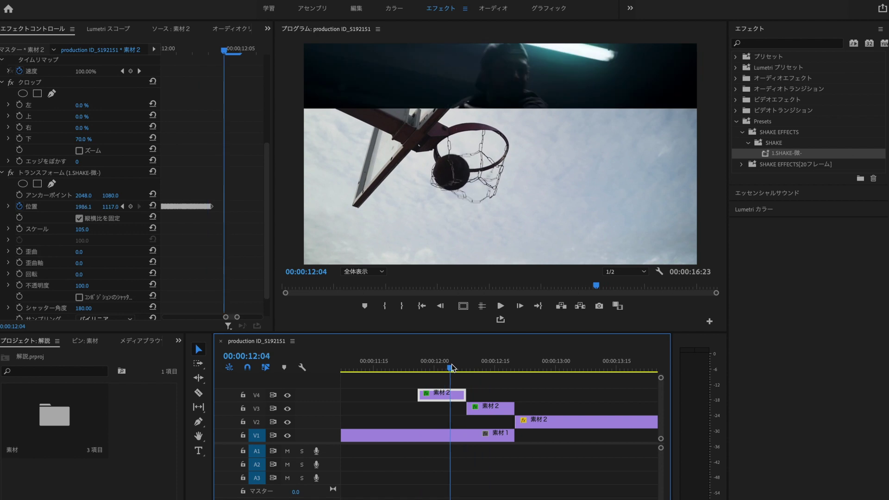
click(467, 368)
drag(470, 369, 496, 372)
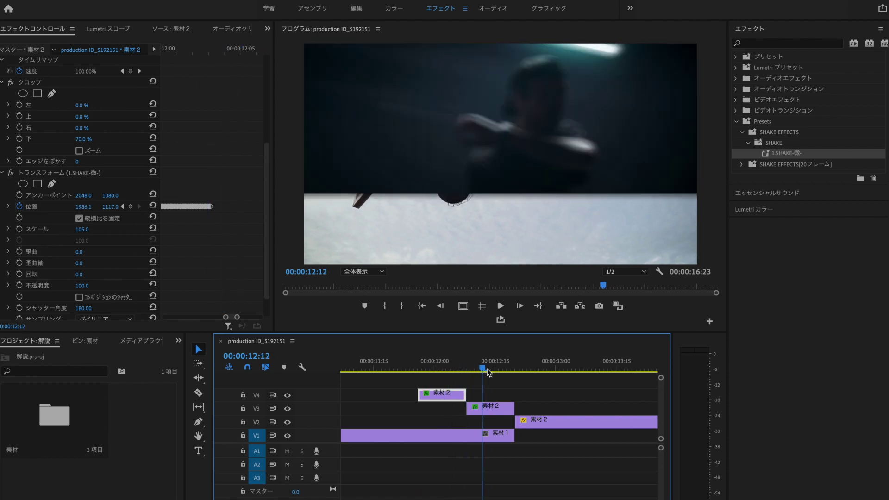
click(497, 410)
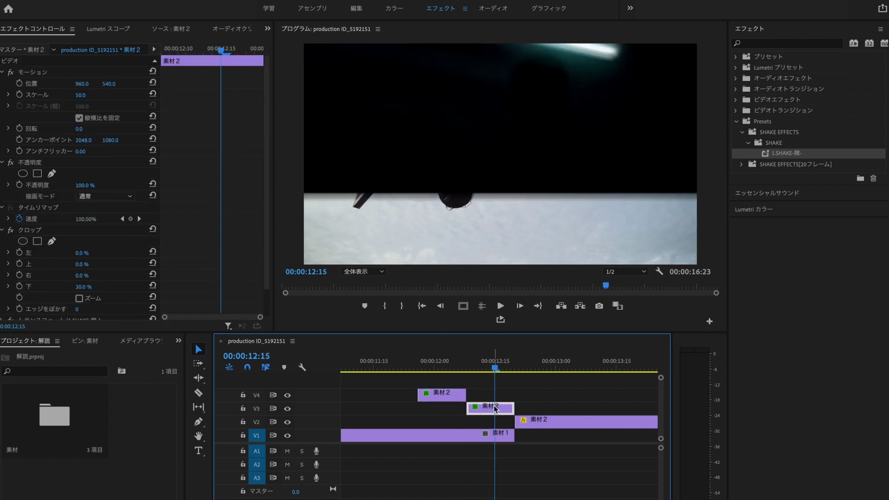
- Marquee-select the V3 copy's shake Position keyframes and nudge them slightly earlier
scroll(184, 267, down, 3)
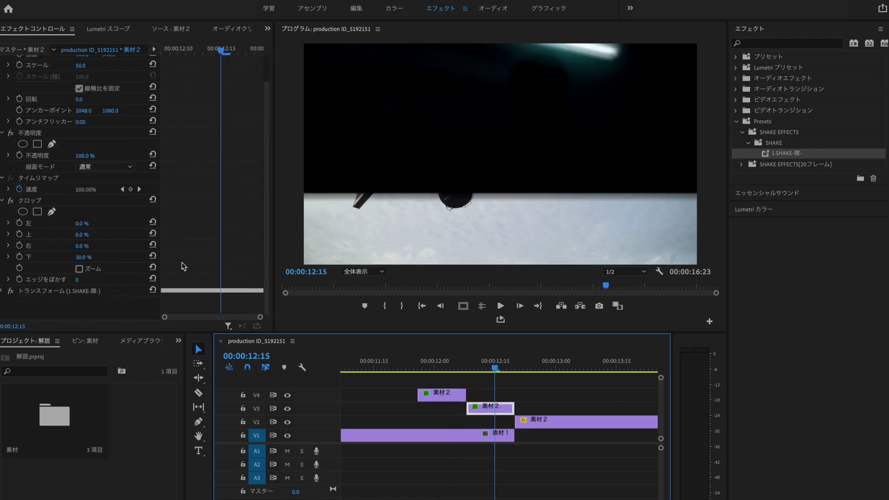
click(2, 292)
scroll(158, 276, down, 5)
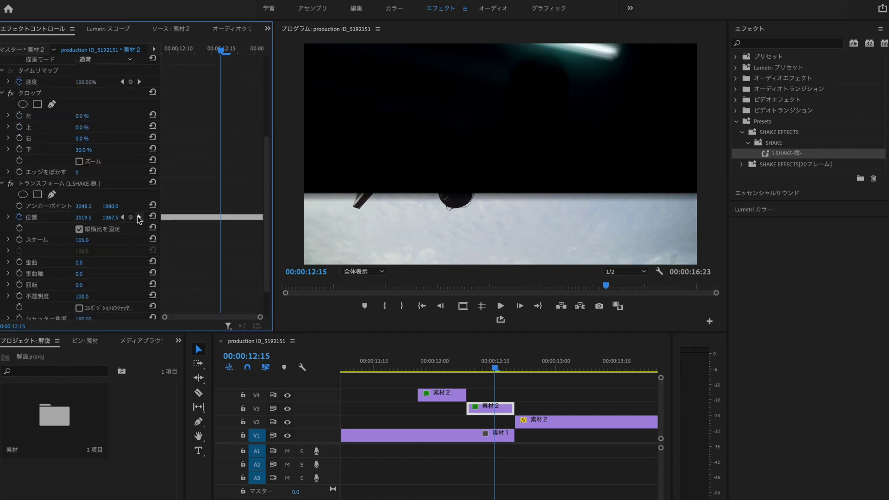
drag(216, 202, 285, 233)
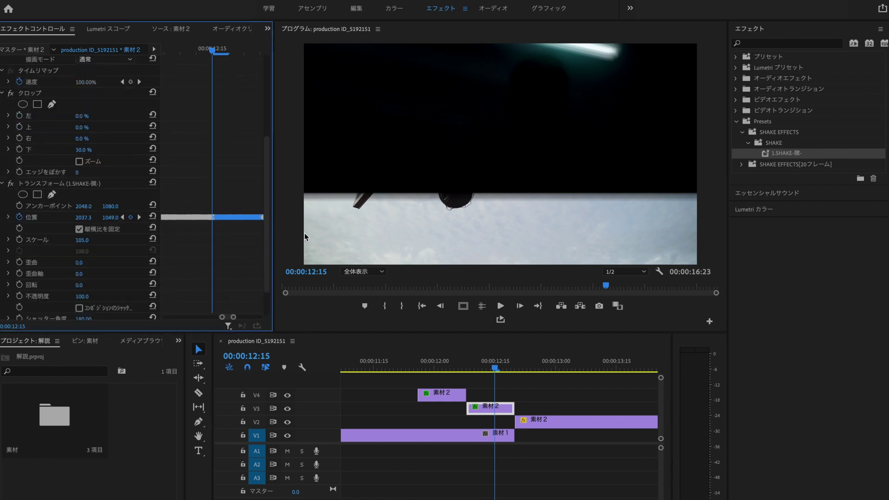
scroll(209, 214, down, 1)
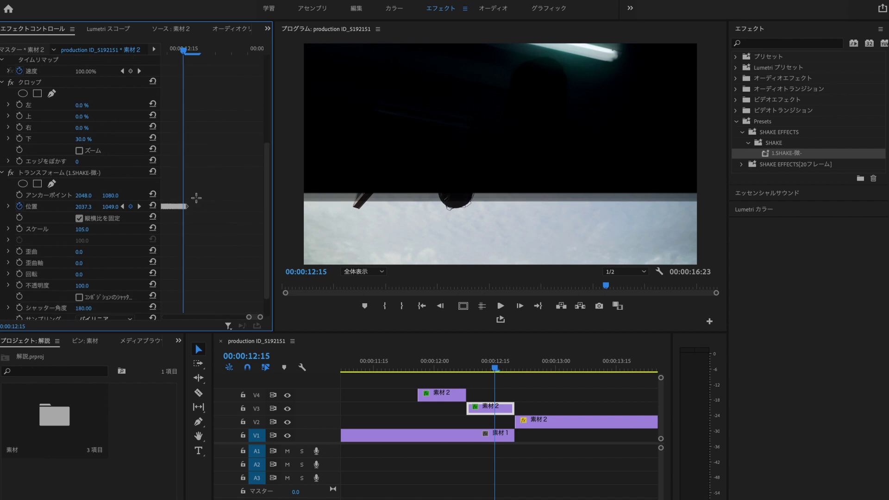
drag(184, 209, 183, 210)
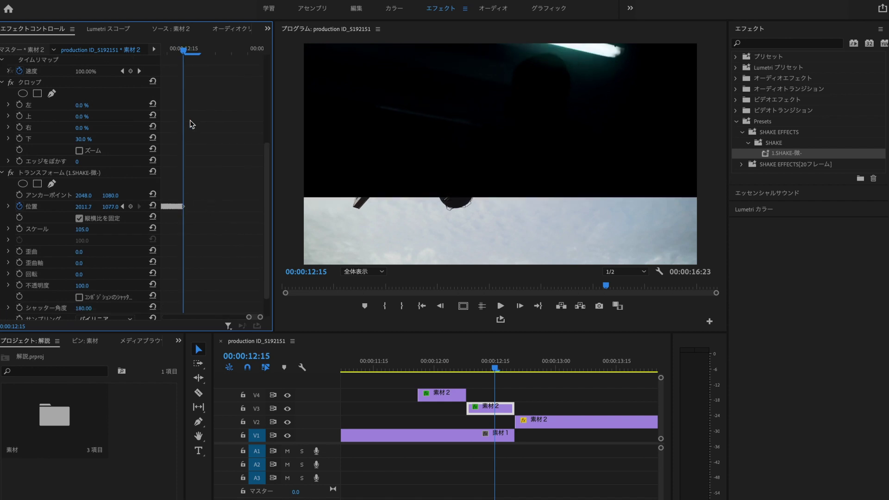
click(523, 394)
scroll(523, 378, down, 3)
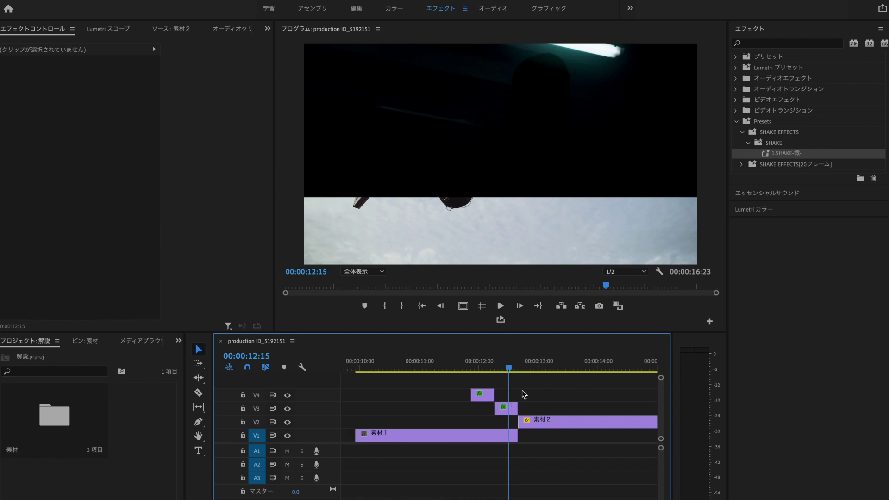
drag(513, 369, 470, 369)
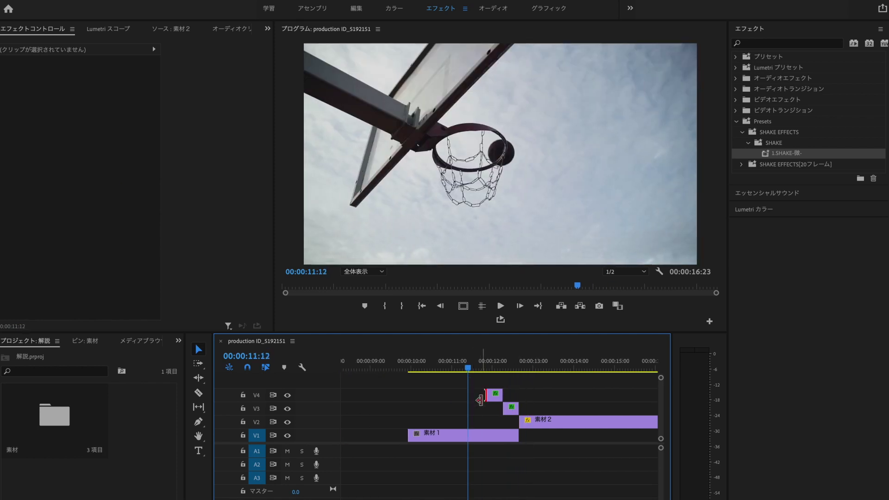
scroll(481, 400, down, 3)
key(space)
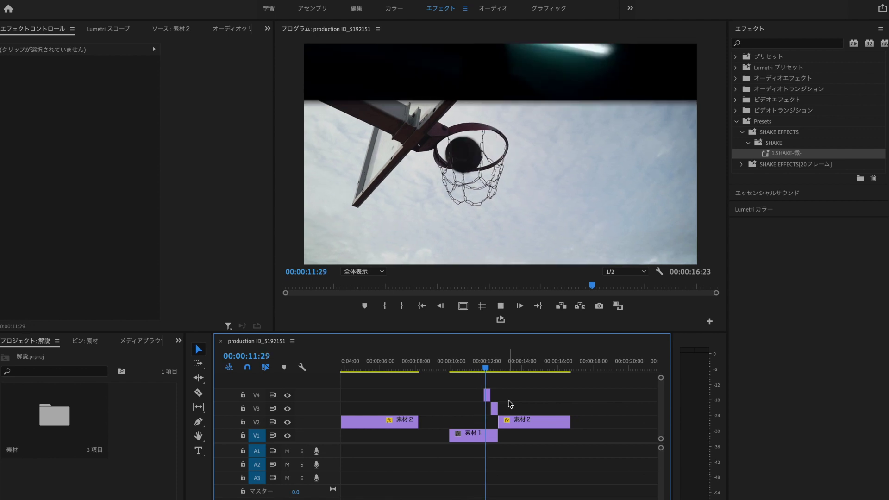